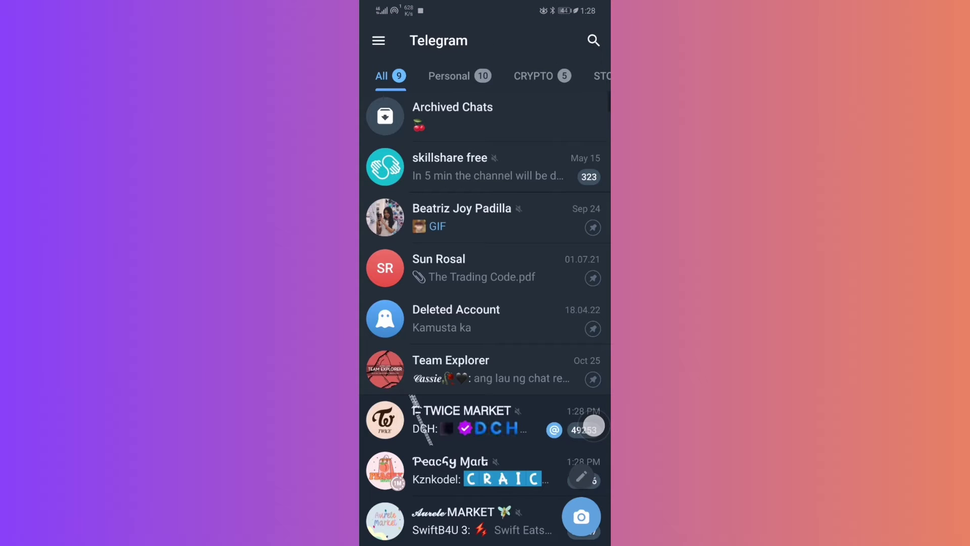
click(561, 229)
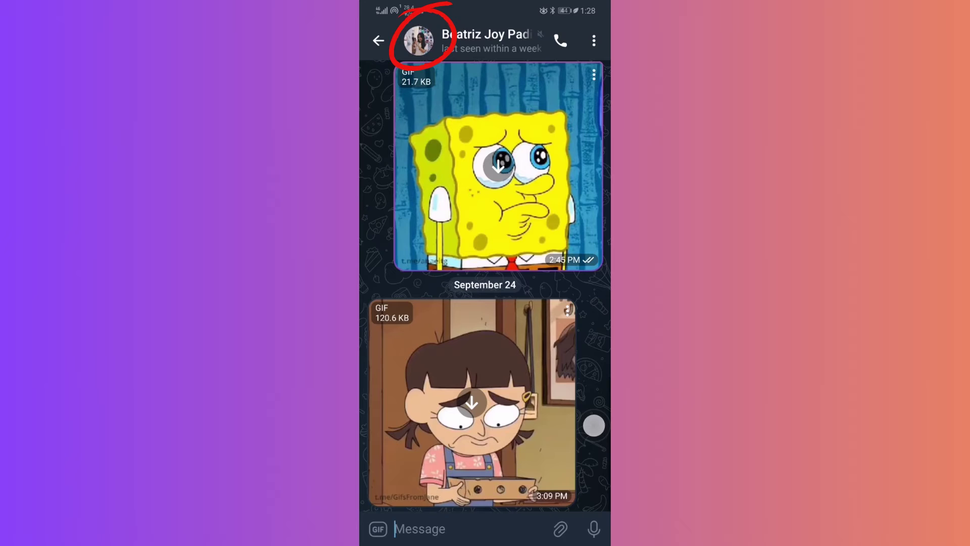
click(594, 41)
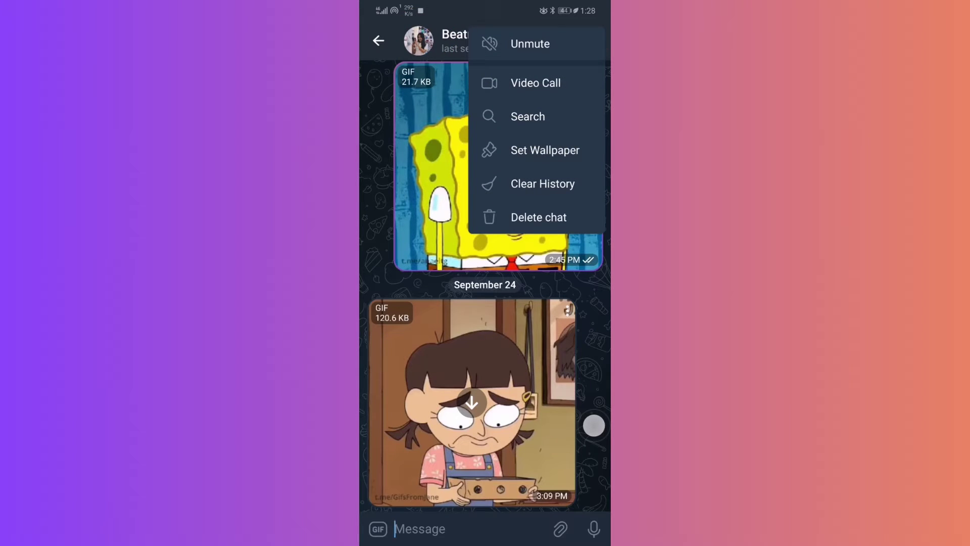
key(Escape)
click(500, 34)
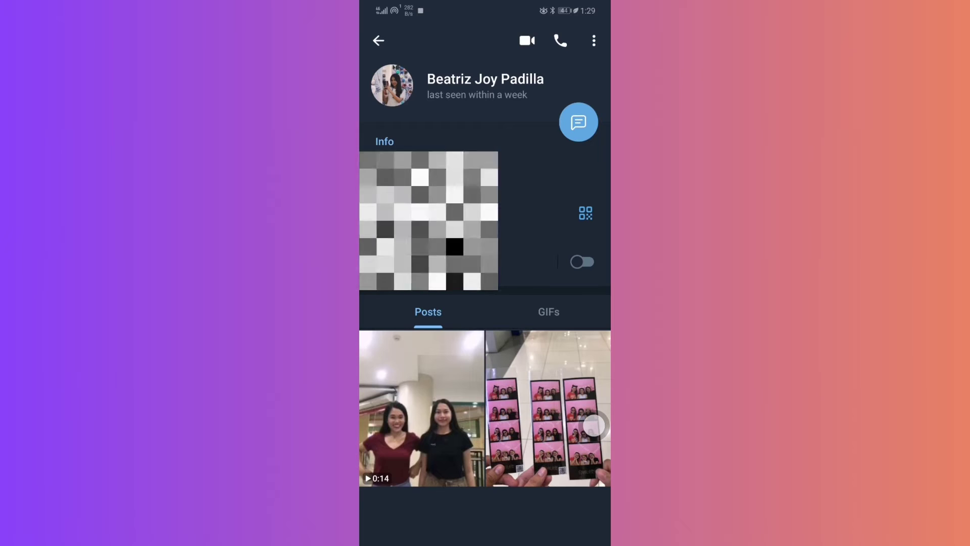
- Return from her profile, briefly select the cartoon girl GIF, then go back to the chat list
key(Escape)
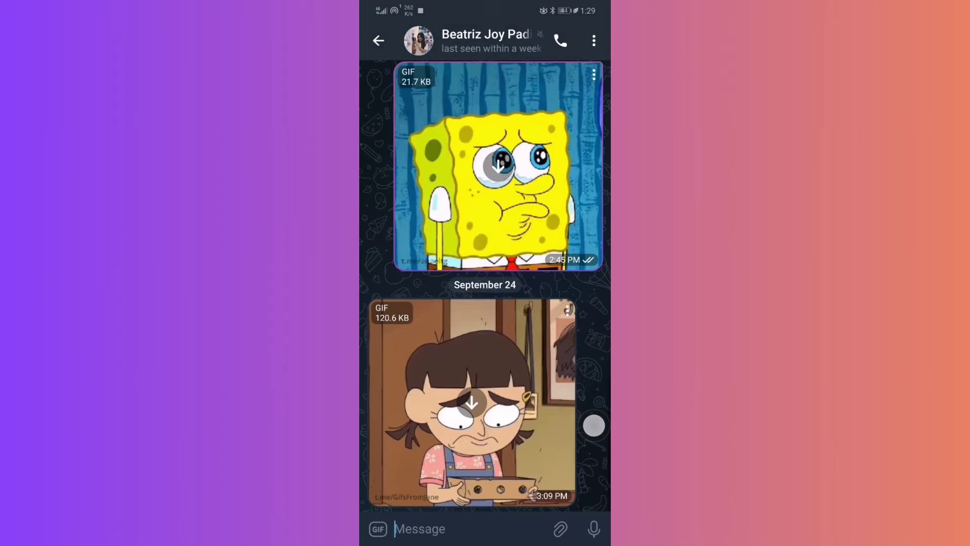
scroll(485, 288, up, 3)
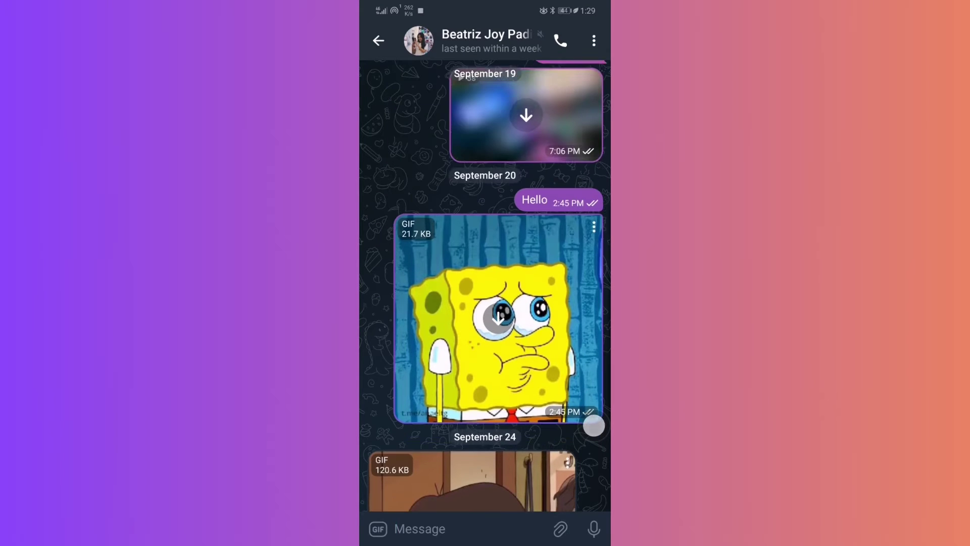
scroll(485, 287, up, 2)
scroll(485, 289, down, 5)
click(517, 367)
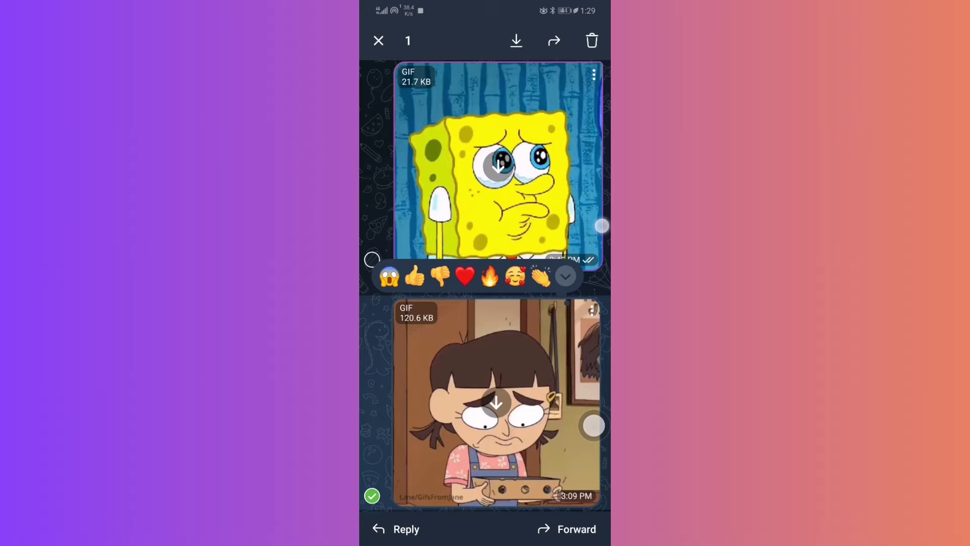
drag(609, 225, 580, 228)
drag(609, 256, 579, 258)
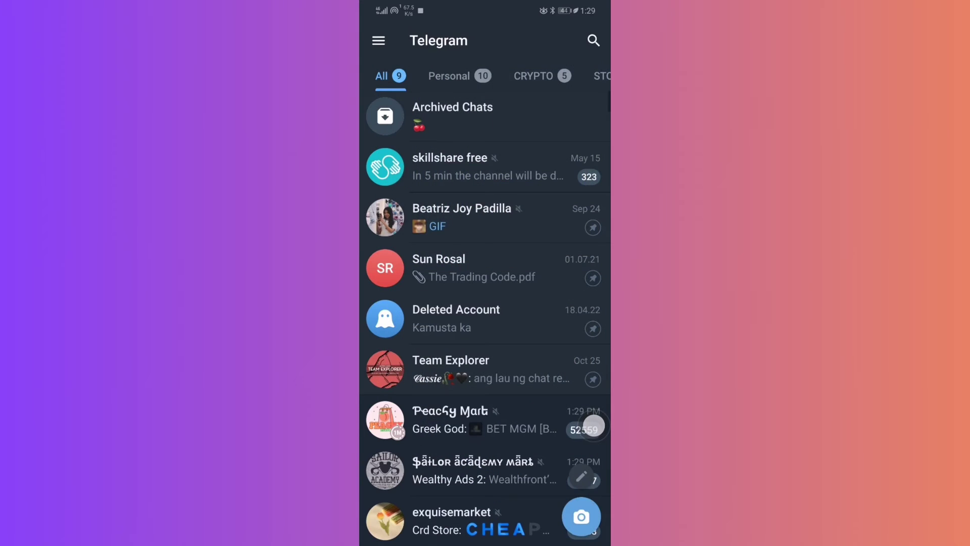
- Search for 'userinfobot' and open the bot's chat from the results
click(594, 40)
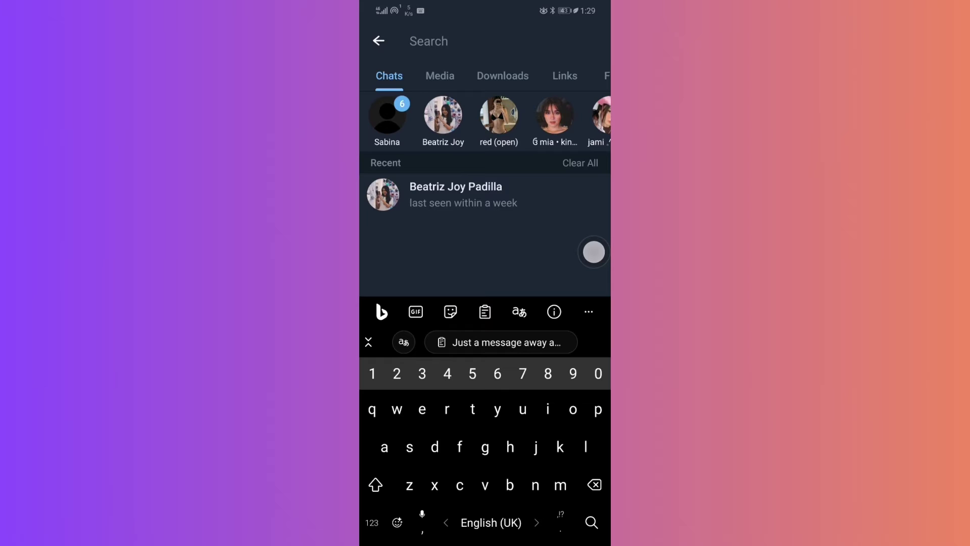
text(use)
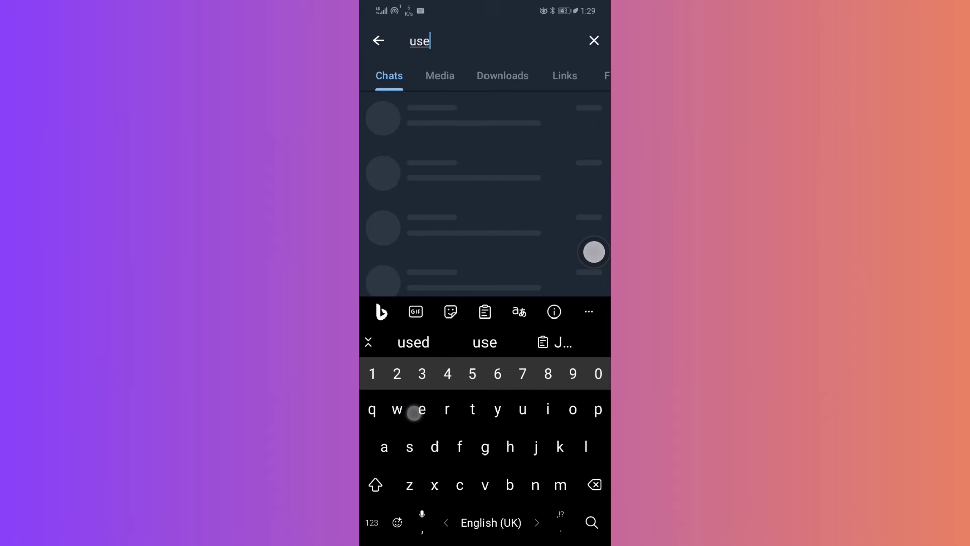
text(rin)
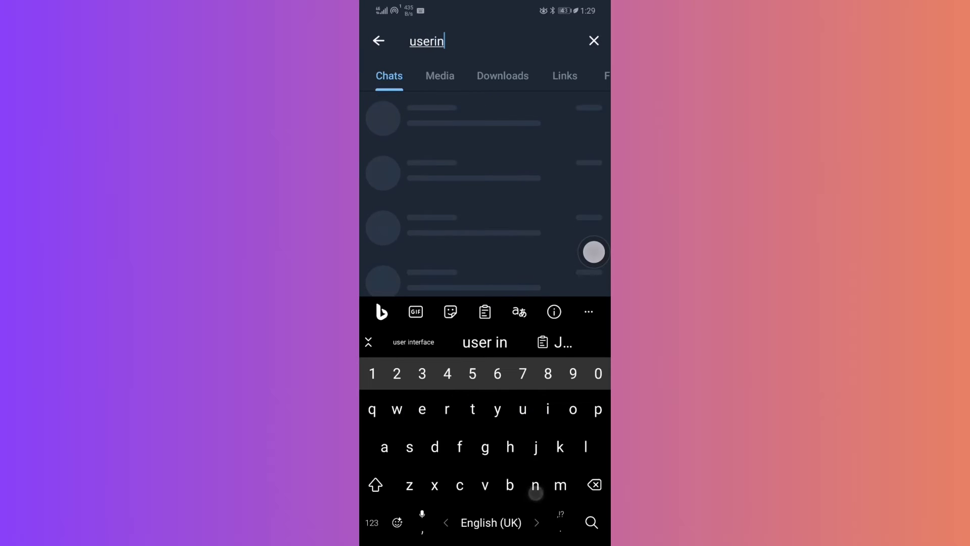
text(fobot)
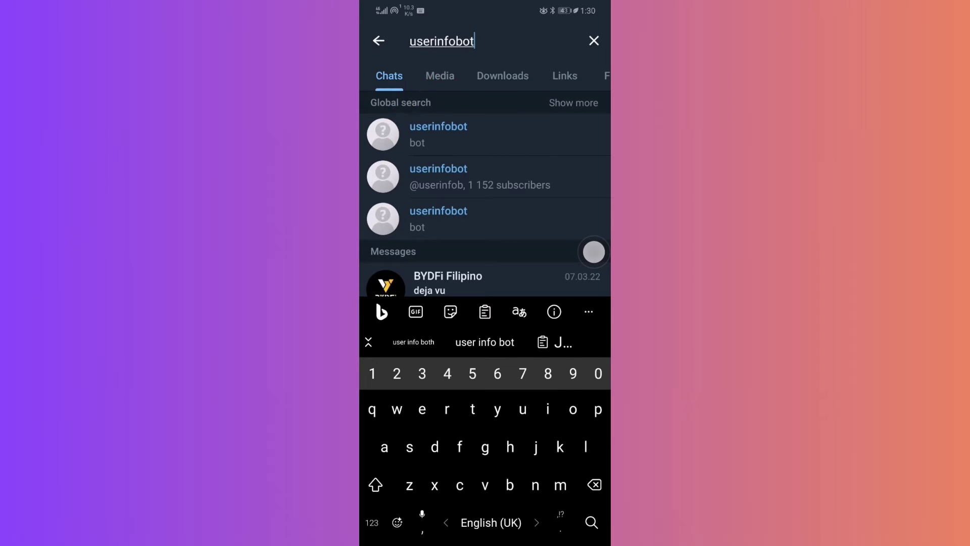
click(565, 126)
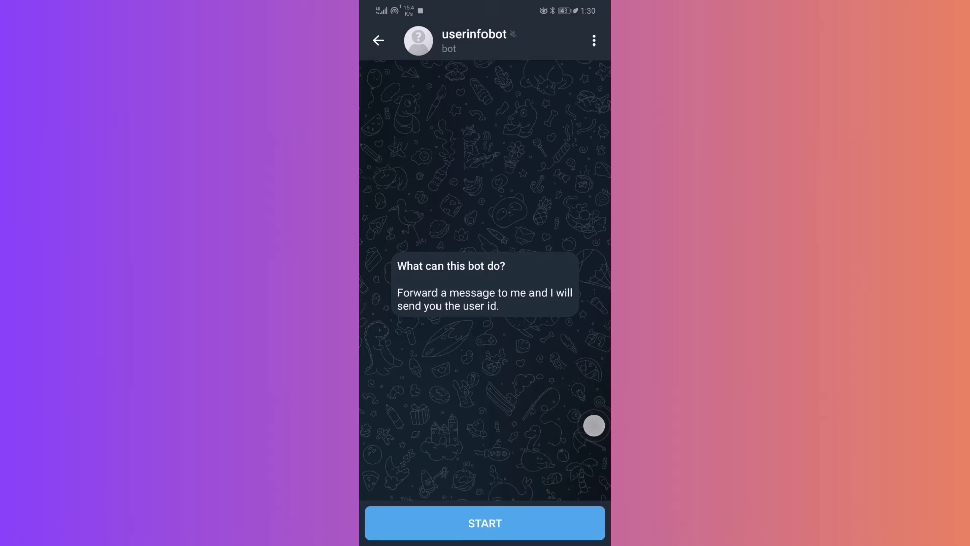
- Start userinfobot to get the account's user ID, then return to the chat list
click(446, 523)
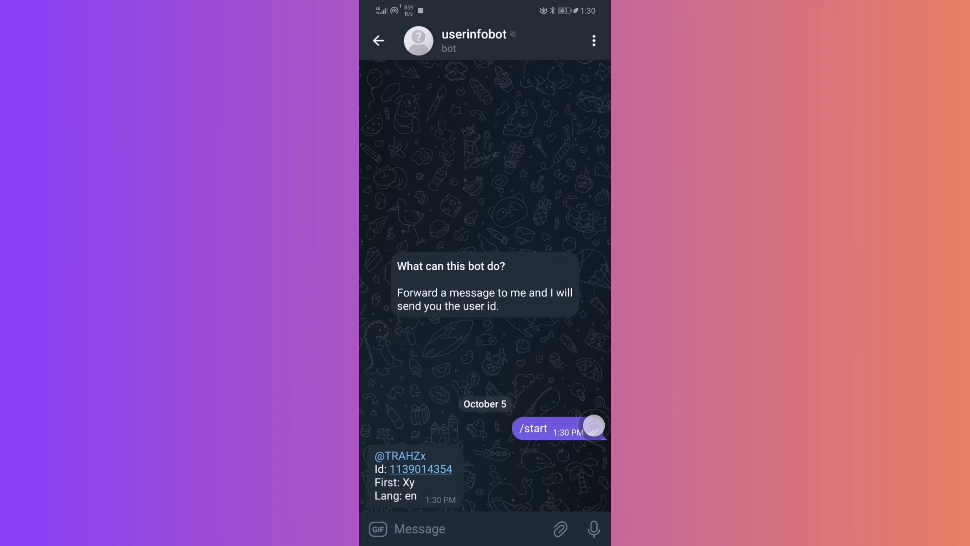
drag(593, 427, 558, 400)
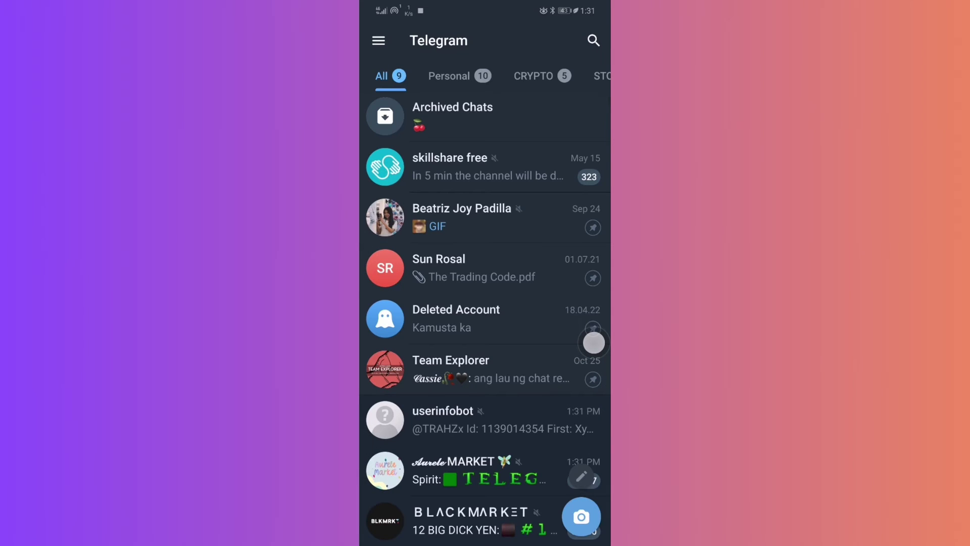
click(484, 218)
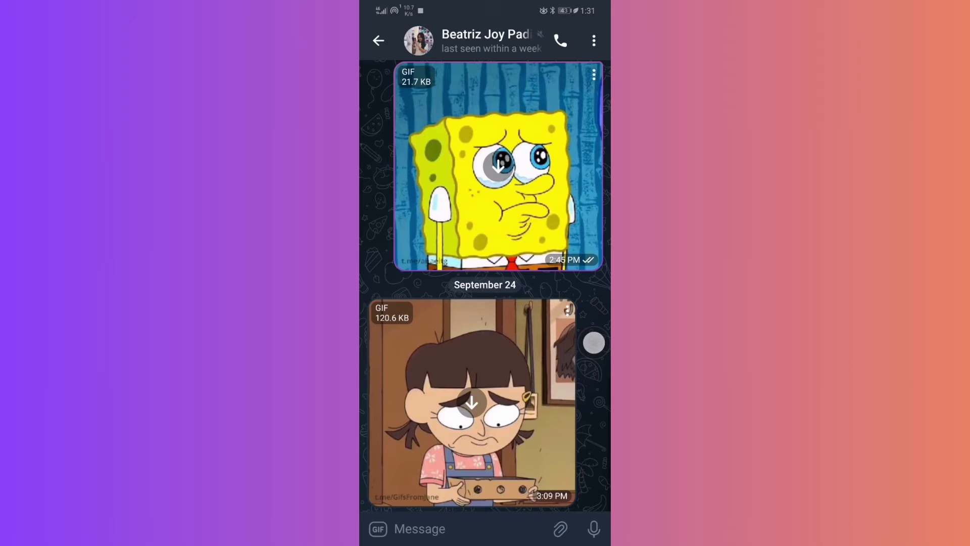
click(498, 163)
click(572, 529)
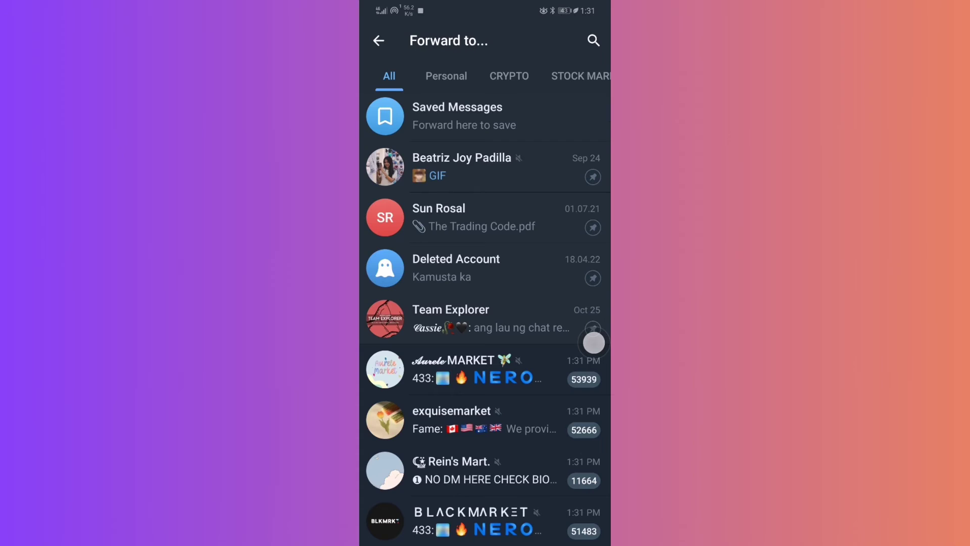
click(594, 39)
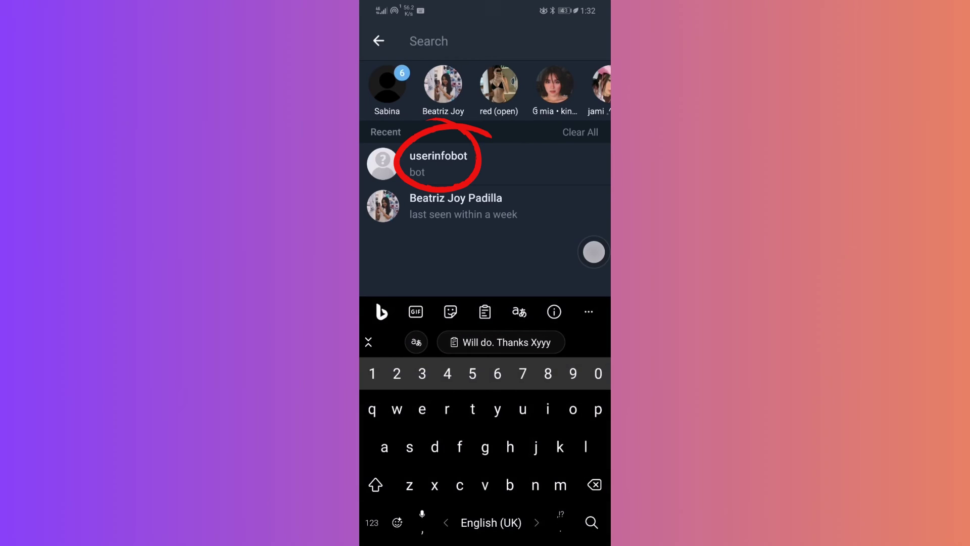
click(440, 156)
- Send the forwarded cartoon girl GIF into the userinfobot chat
click(594, 528)
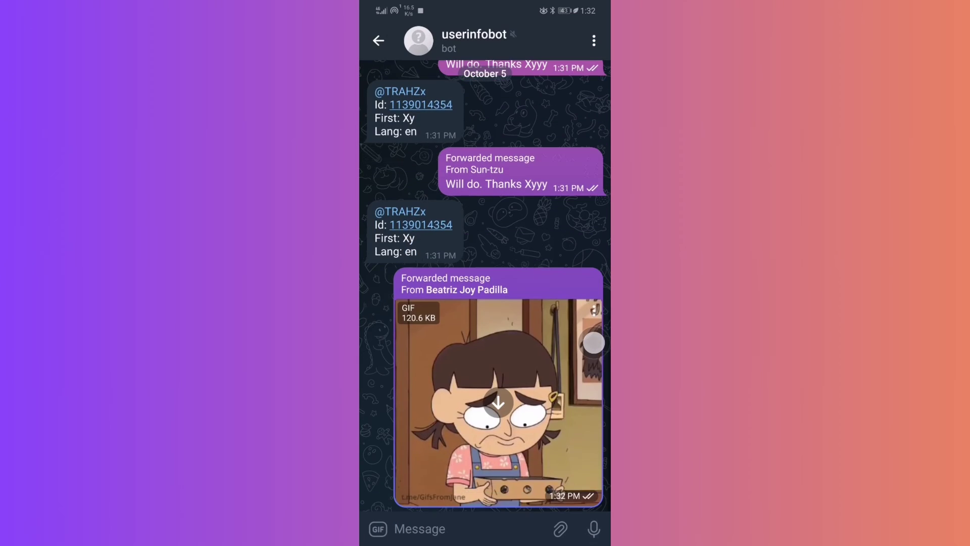